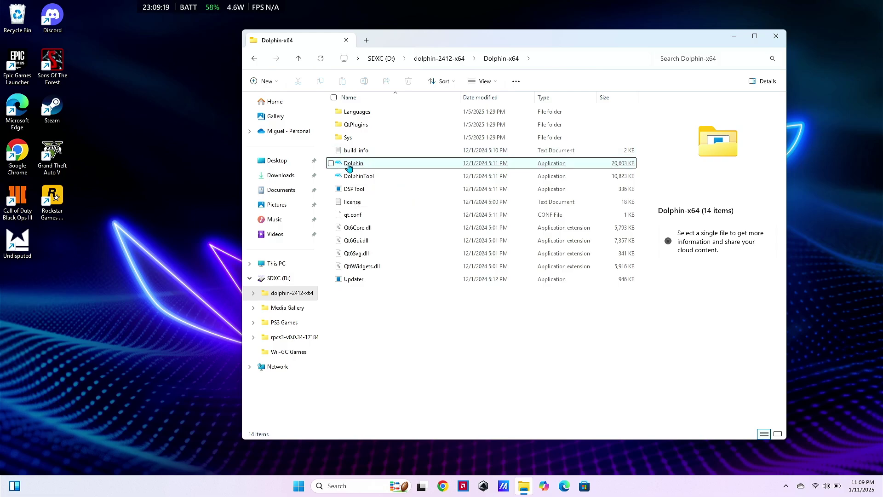
Launch Dolphin from the D:\dolphin-2412-x64 folder in File Explorer
click(350, 170)
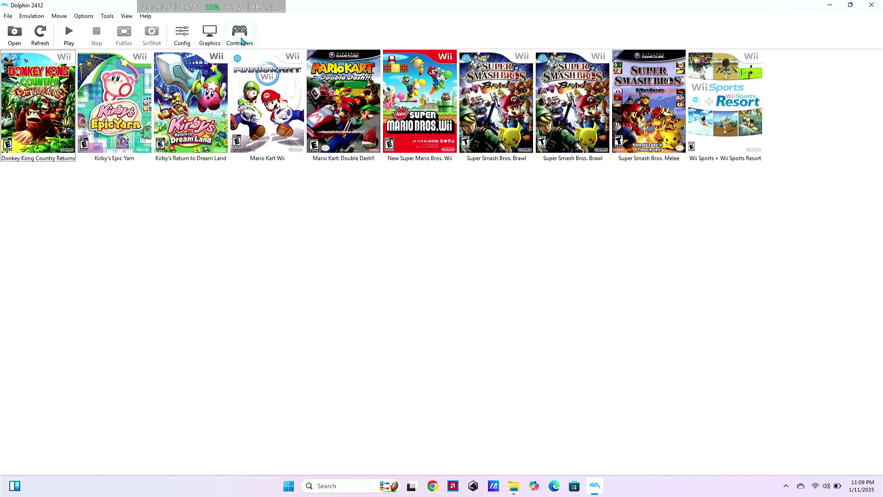
Load the ROG Ally X NSMB Mapping profile on Wii Remote 1 and review its HOME mapping
click(239, 34)
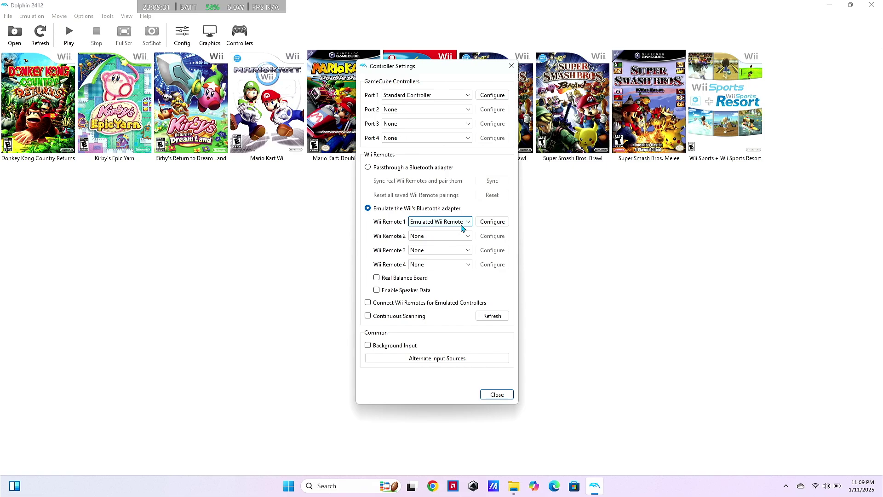
click(483, 222)
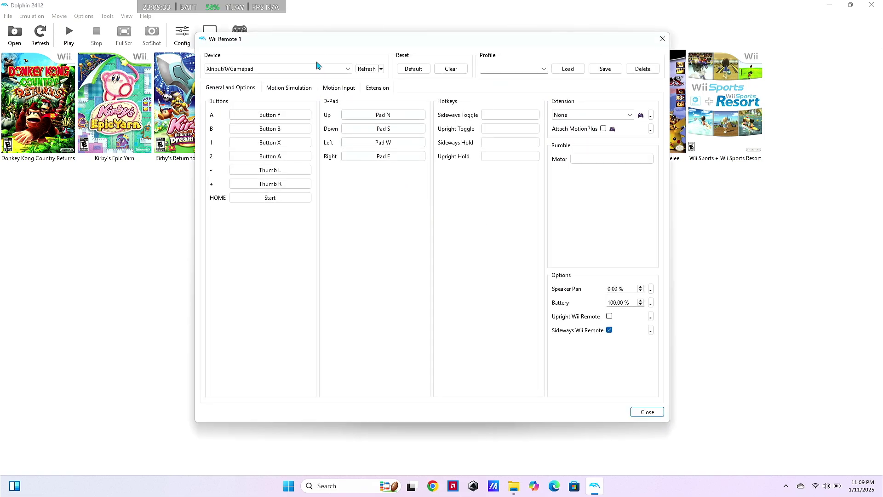
click(545, 70)
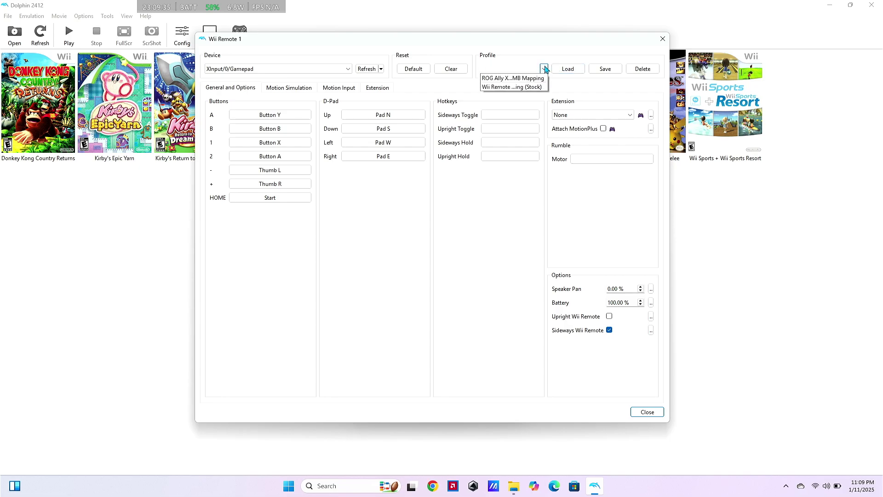
click(544, 76)
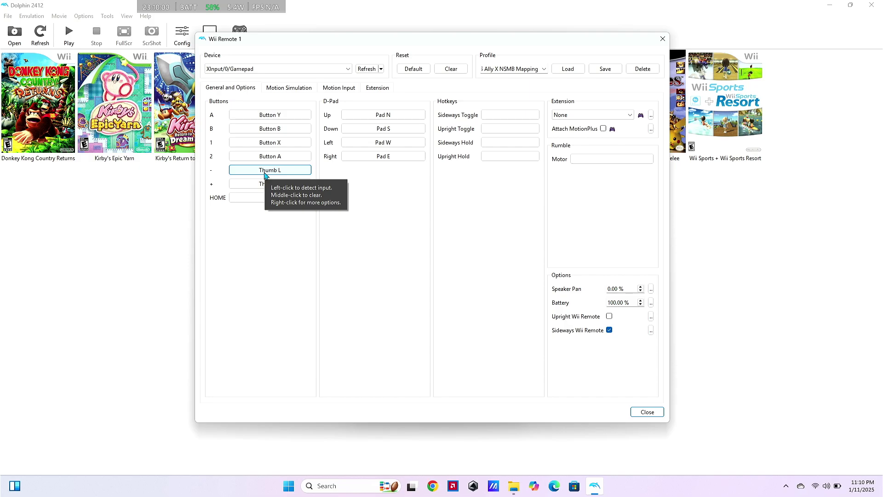
click(260, 197)
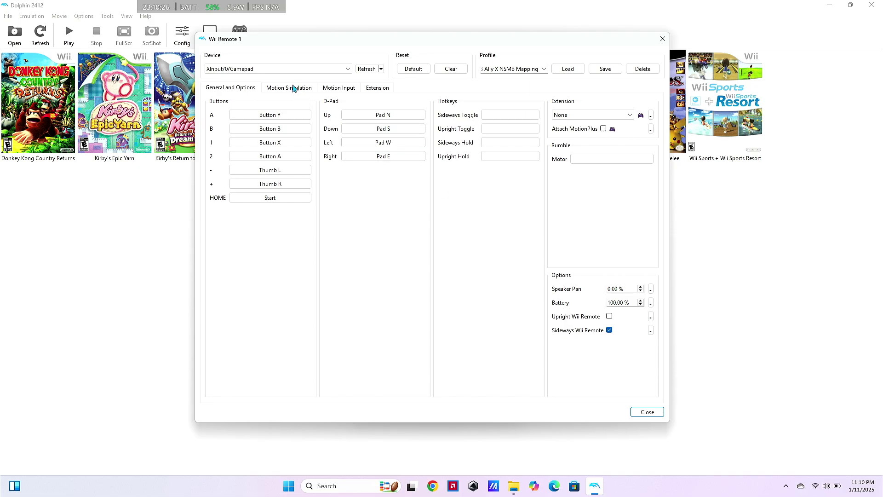
Inspect the Shake, Point, Tilt and Swing mappings on the Motion Simulation tab
click(293, 88)
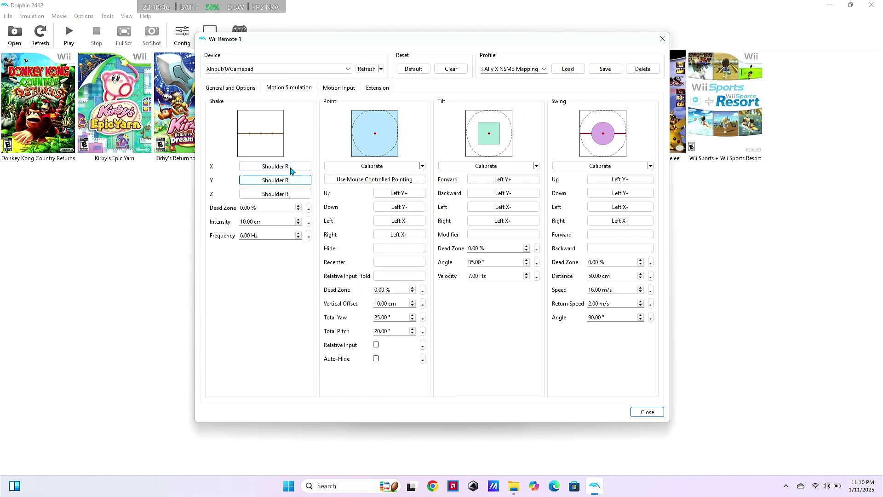
click(267, 178)
Check the Motion Input and Extension tabs, then go back to General and Options
click(340, 90)
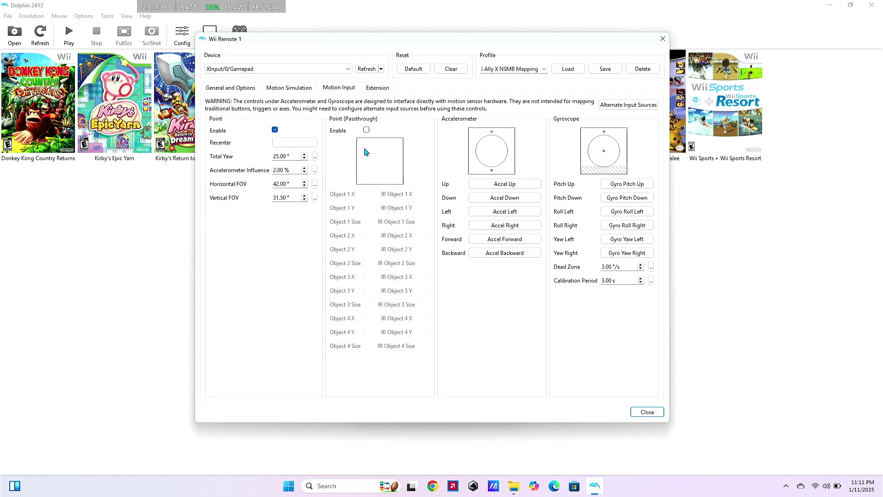
click(377, 89)
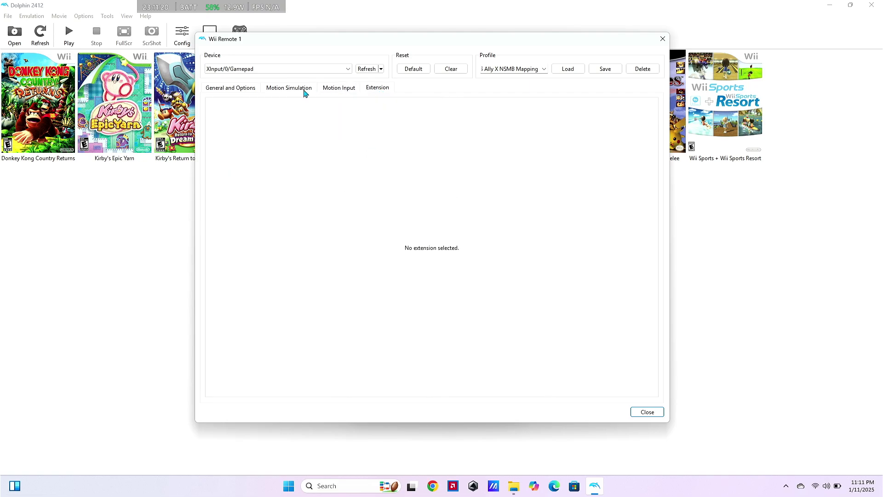
click(246, 90)
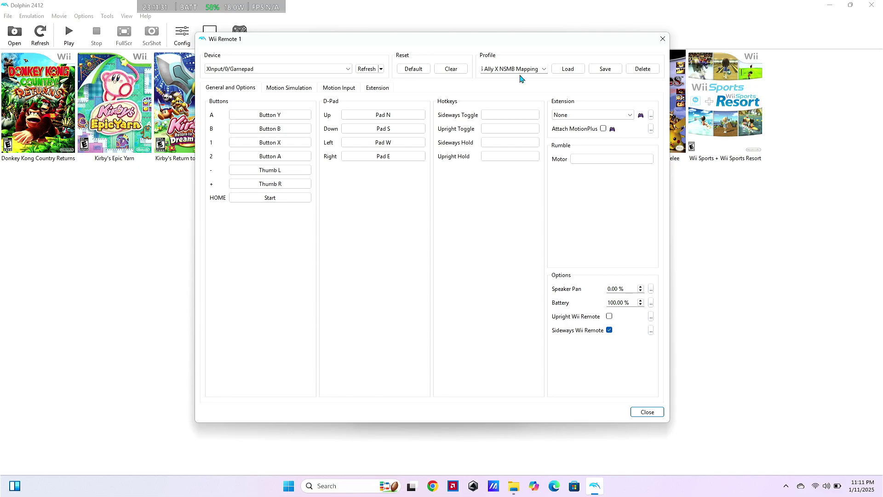
Close the Wii Remote 1 window and go to Armoury Crate's Control Mode > Desktop Mode mapping
click(661, 39)
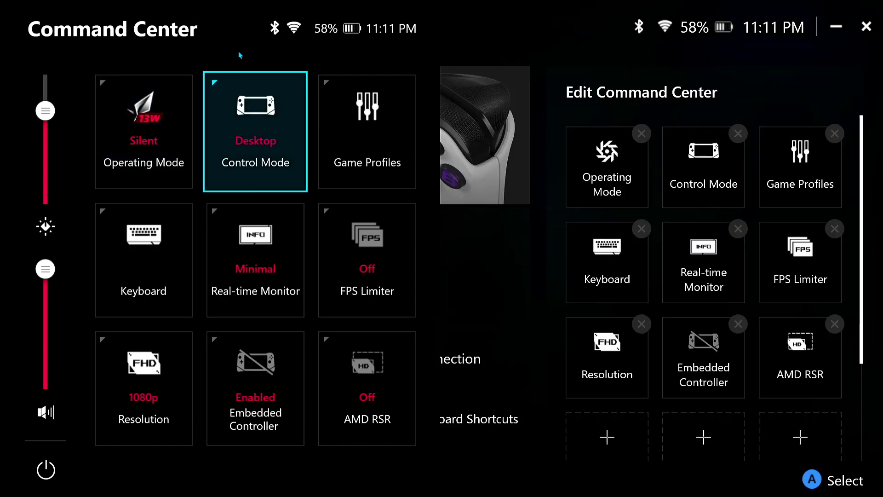
key(Escape)
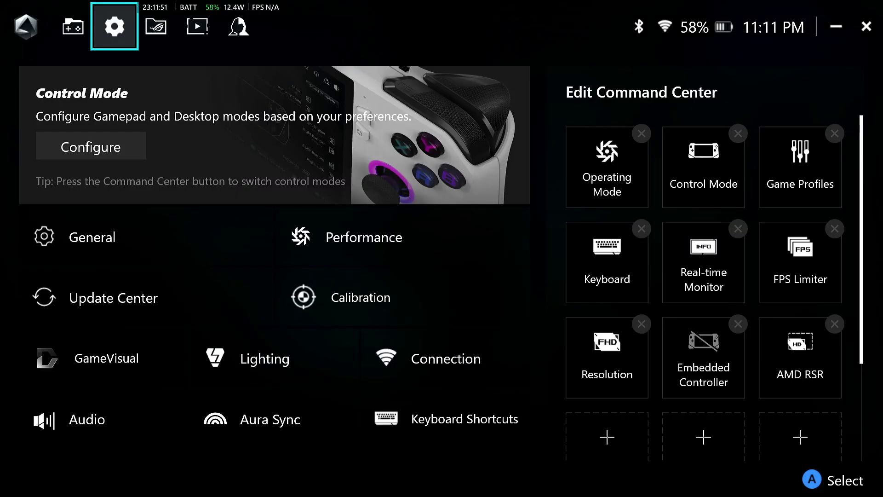
key(Down)
key(Return)
key(Right)
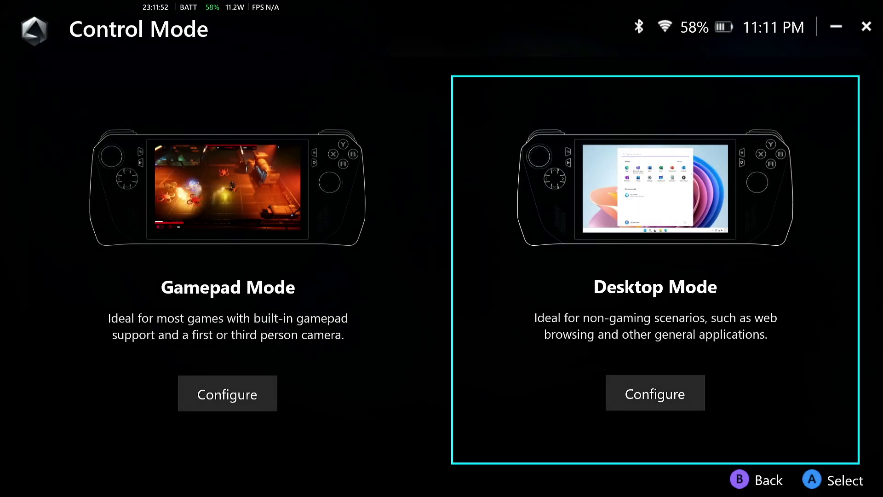
key(Return)
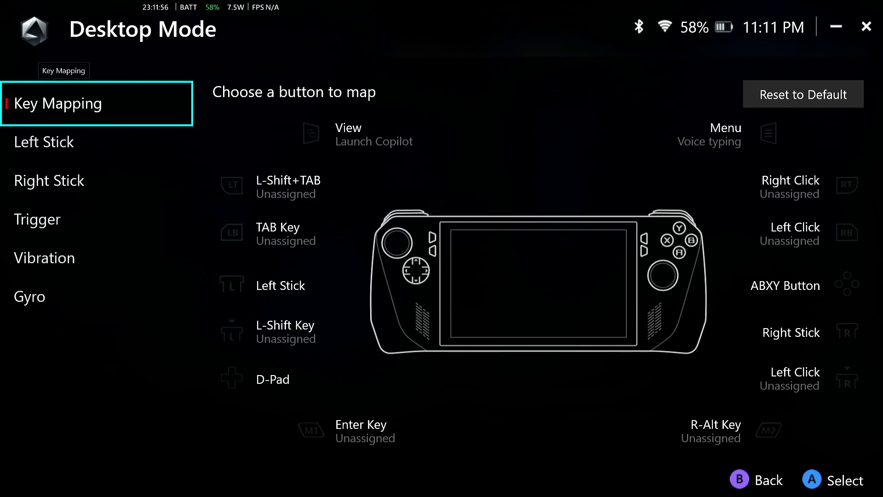
Move through the Desktop Mode controls to the M1 back paddle entry
key(Right)
key(Down)
key(Down)
key(Down)
key(Down)
key(Down)
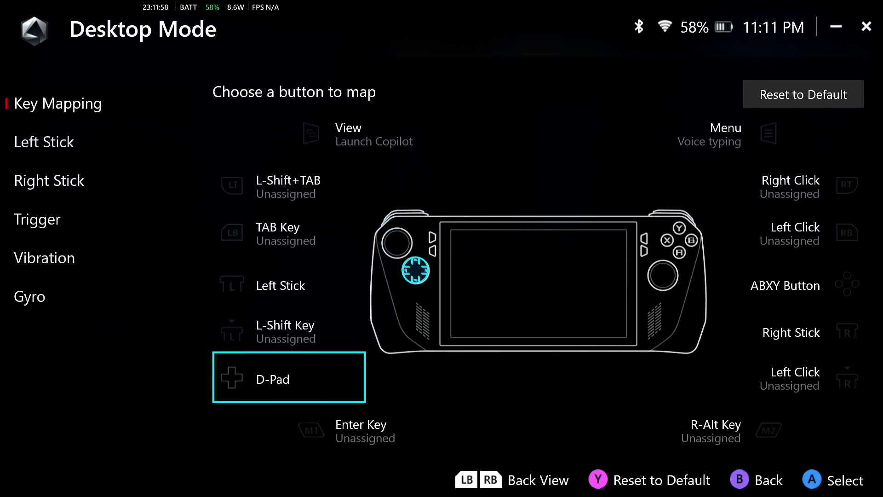
key(Down)
key(Right)
key(Left)
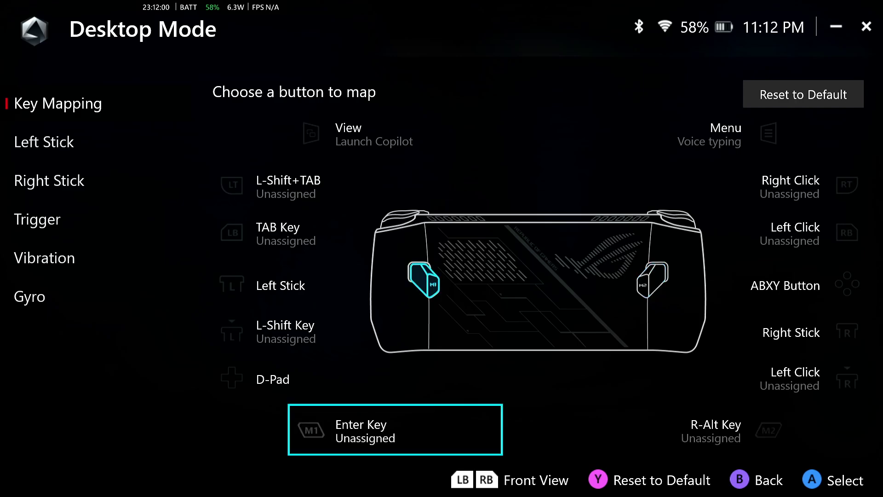
key(Right)
key(Left)
key(Right)
key(Left)
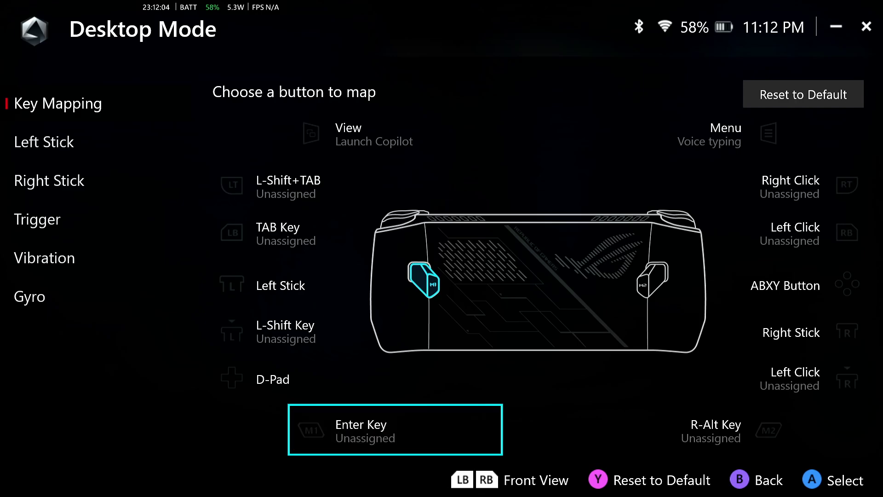
Map the M1 back paddle to the keyboard Z key and close the mapping page
key(Return)
key(Down)
key(Down)
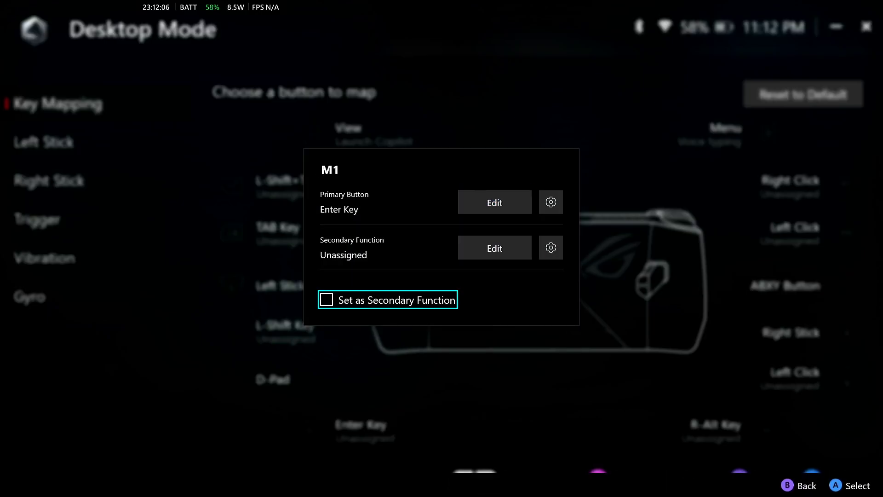
key(Up)
key(Up)
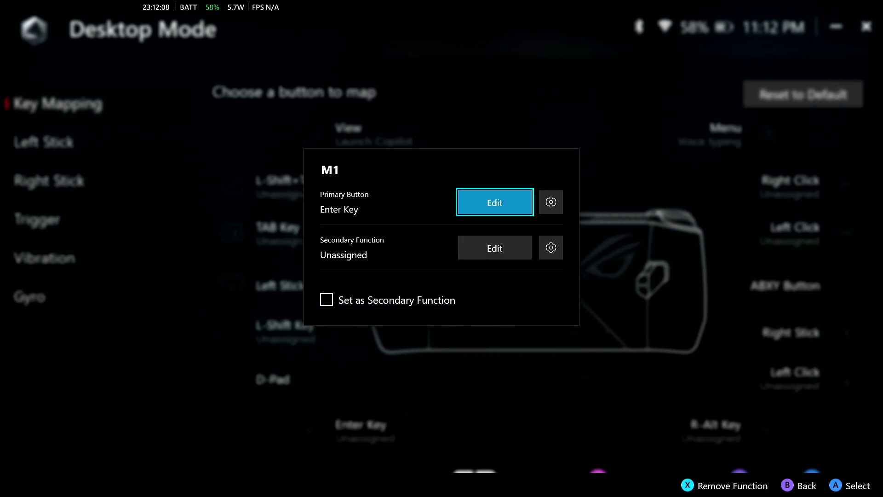
key(Return)
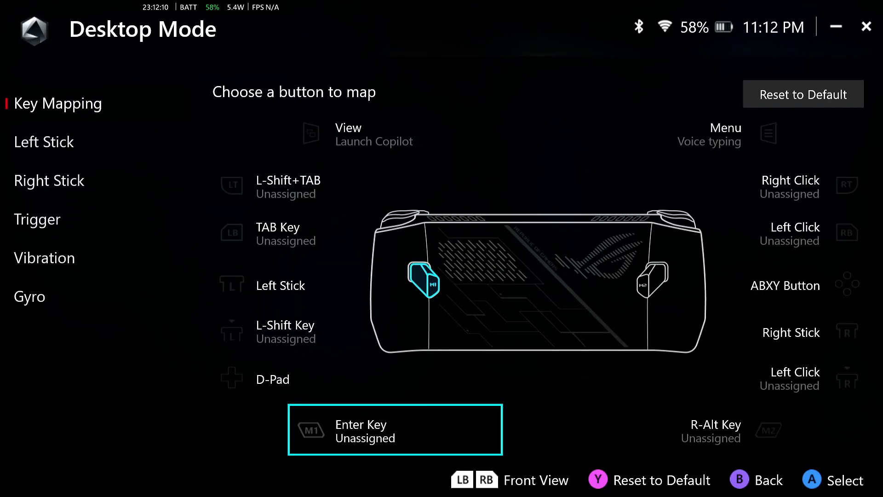
key(Right)
key(Right)
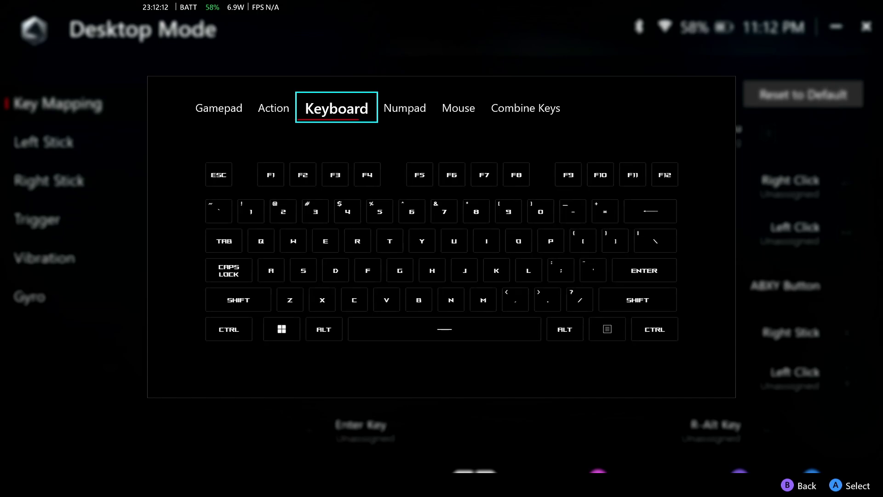
key(Down)
key(z)
key(Return)
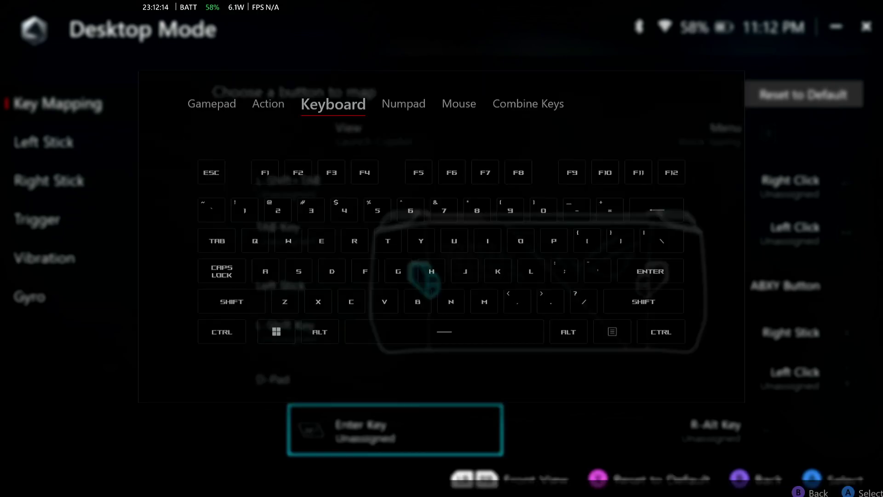
key(Escape)
key(Up)
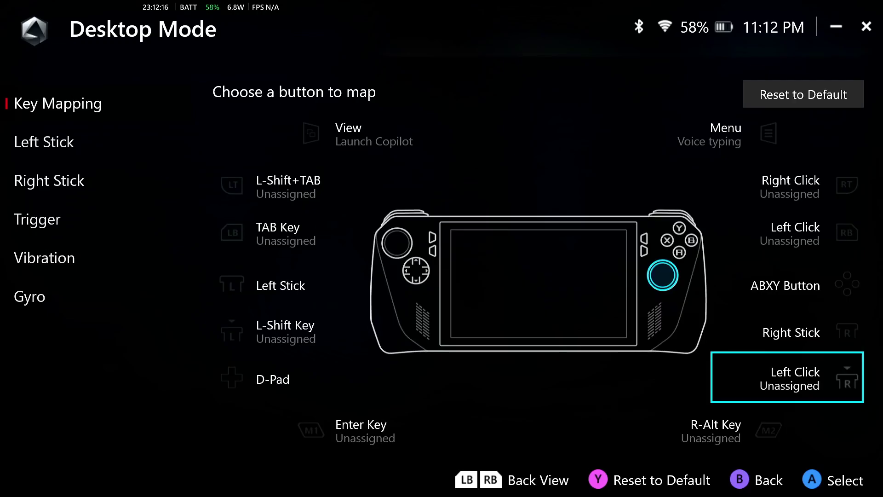
key(Left)
key(Down)
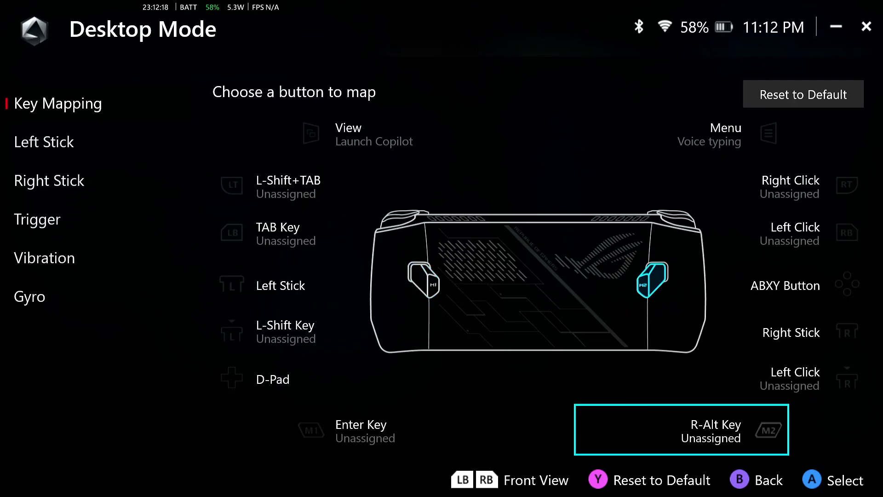
key(Escape)
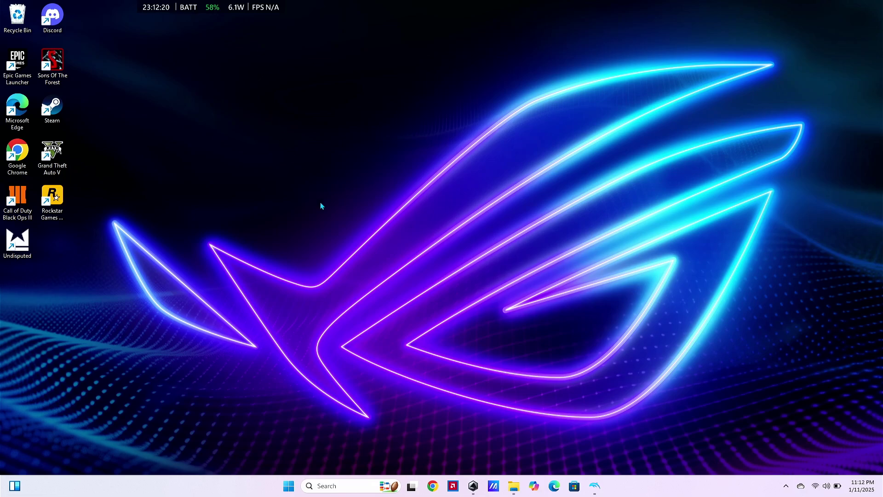
In Dolphin, start New Super Mario Bros. Wii with the Newer SMBW Riivolution patch
click(595, 486)
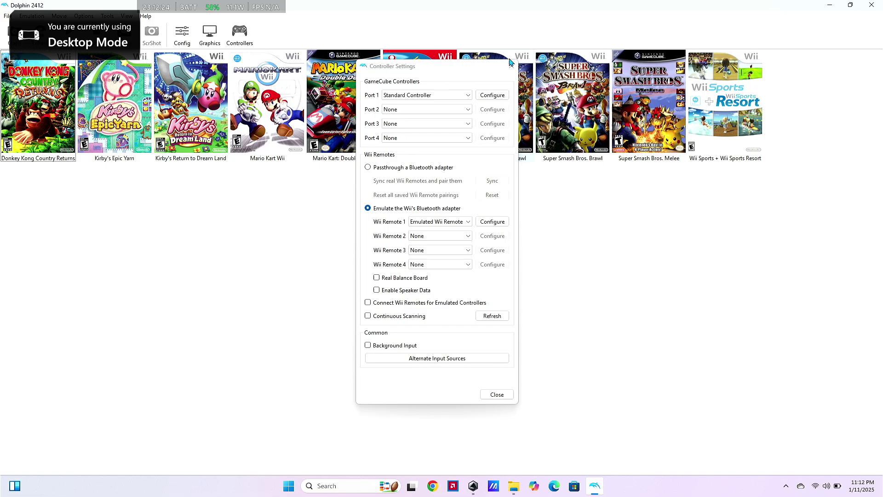
click(511, 66)
right_click(426, 84)
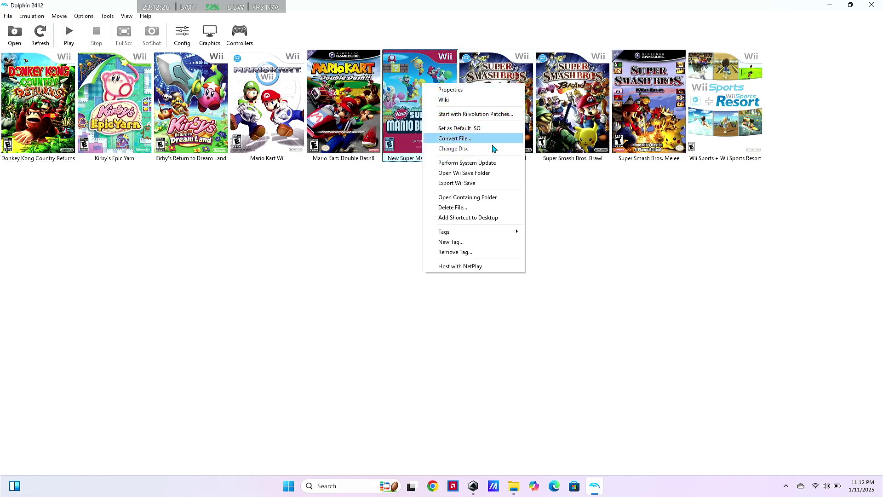
click(496, 114)
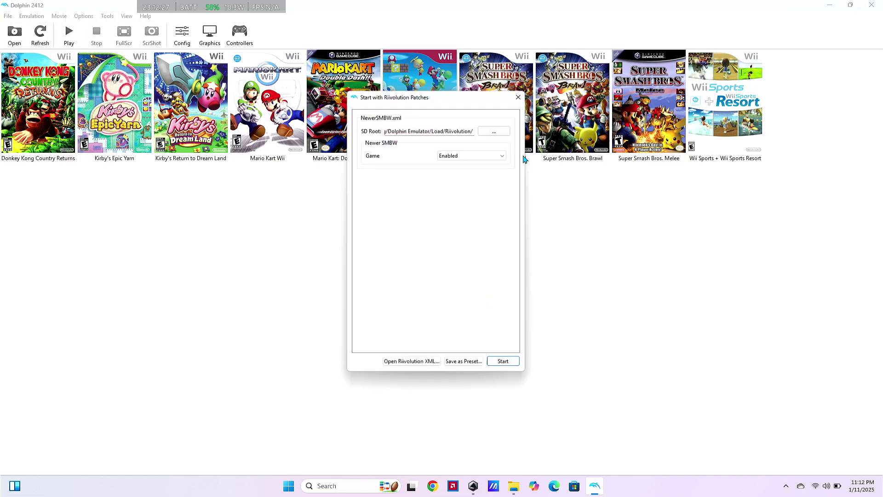
click(508, 367)
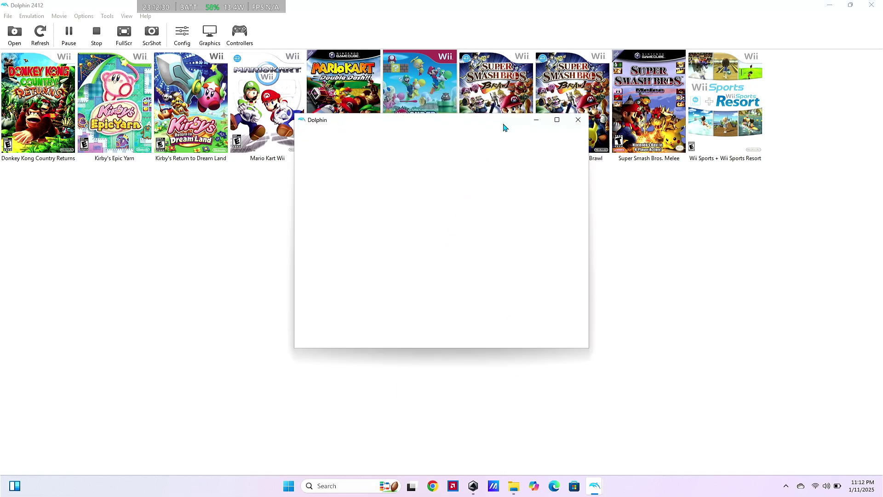
Maximize the game window, switch to fullscreen with Alt+Enter, and show the Command Center
click(557, 120)
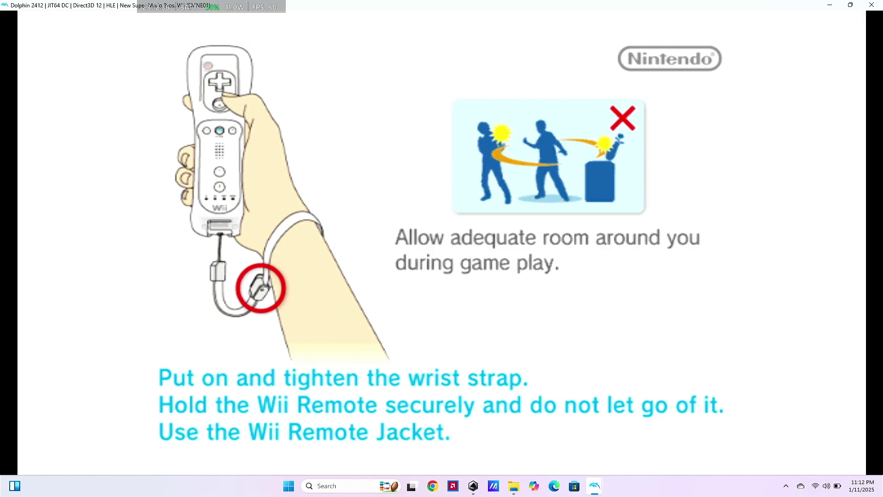
key(alt+Return)
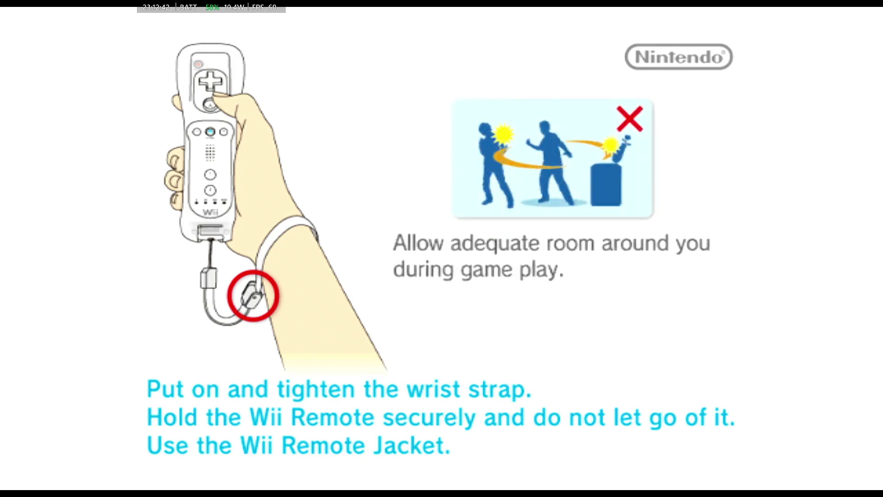
key(super+a)
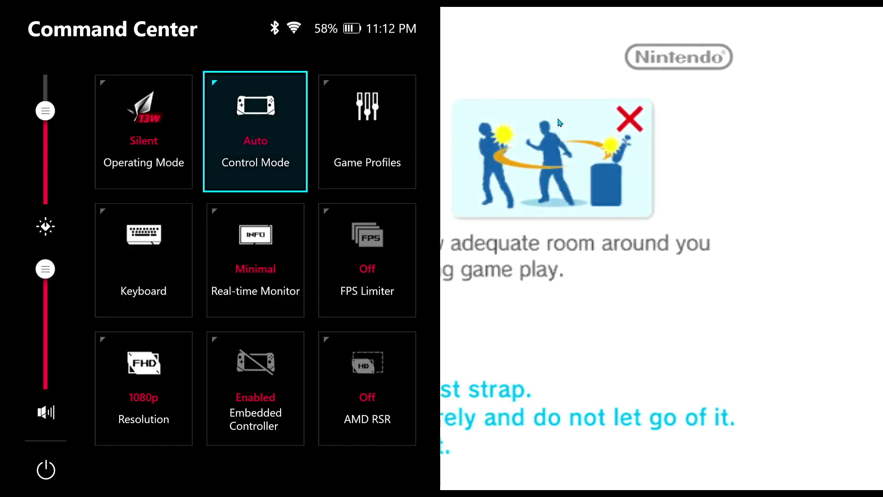
Dismiss the Command Center overlay with Escape to get back to the game
key(Escape)
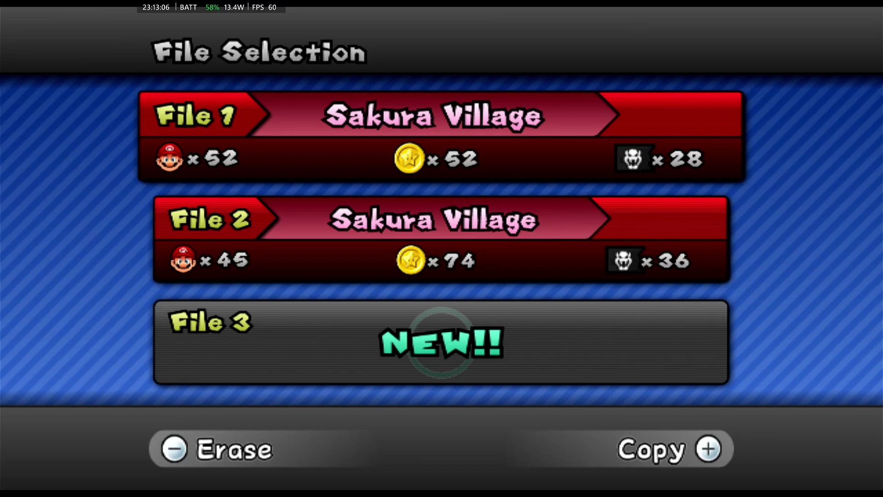
Load File 1, walk Mario to Cherry Falls 4-3, and enter the level
key(Return)
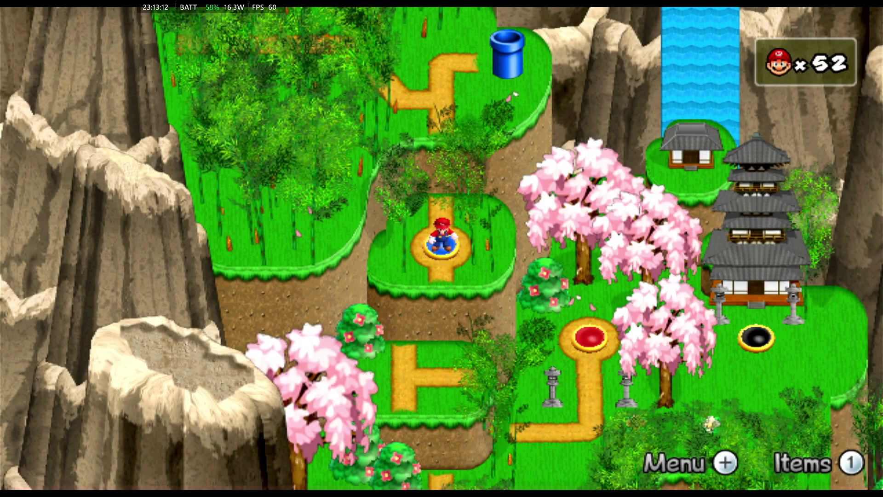
key(Down)
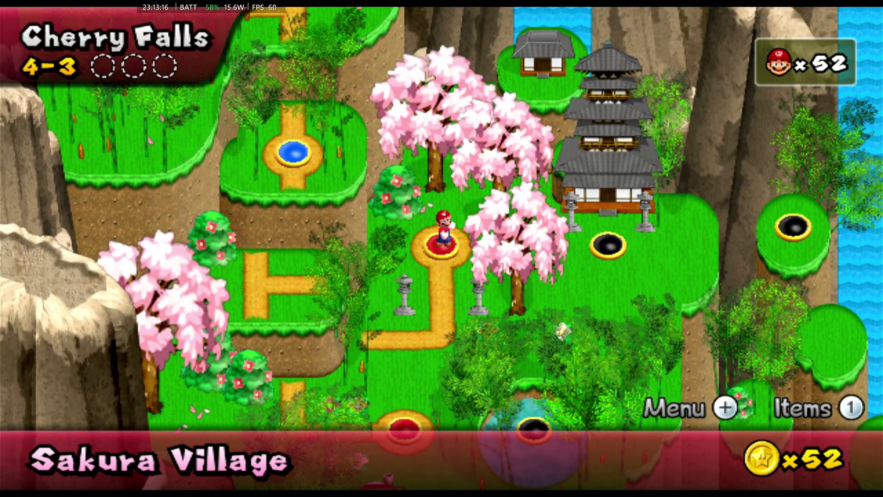
key(Return)
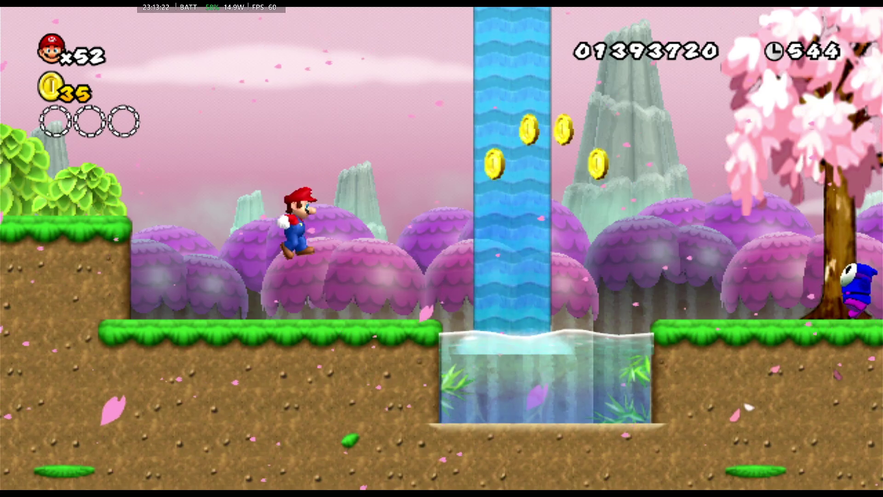
Jump through the waterfall, stomp a Shy Guy, and hit the question blocks for coins
key(space)
key(space)
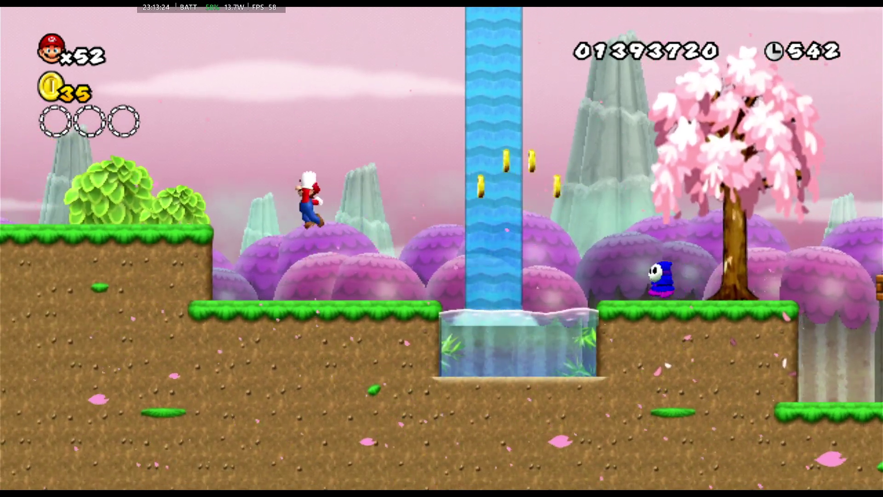
key(space)
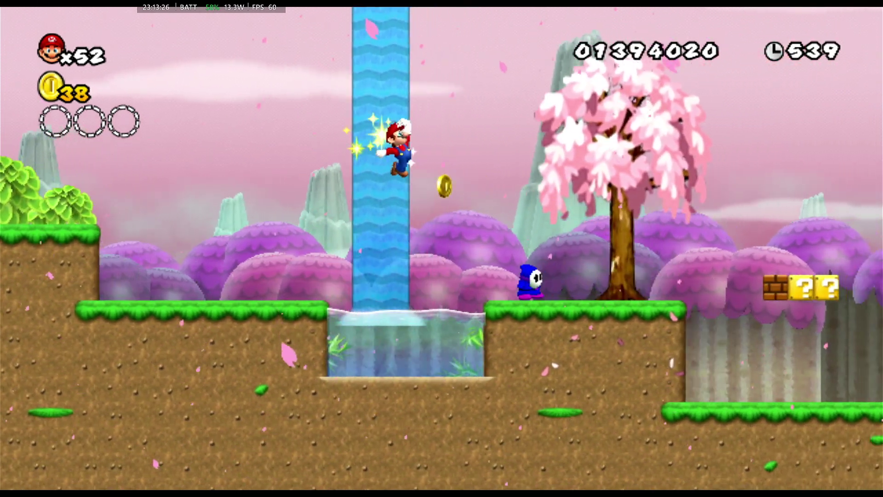
key(space)
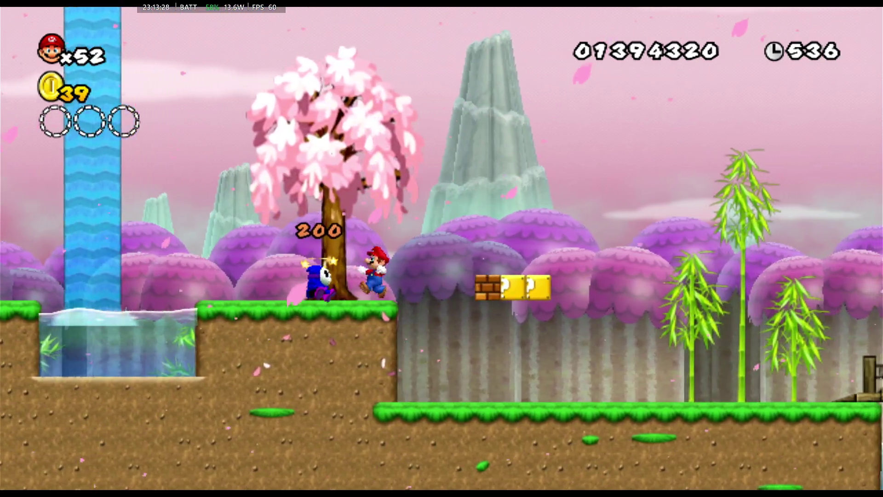
key(space)
key(space)
key(Left)
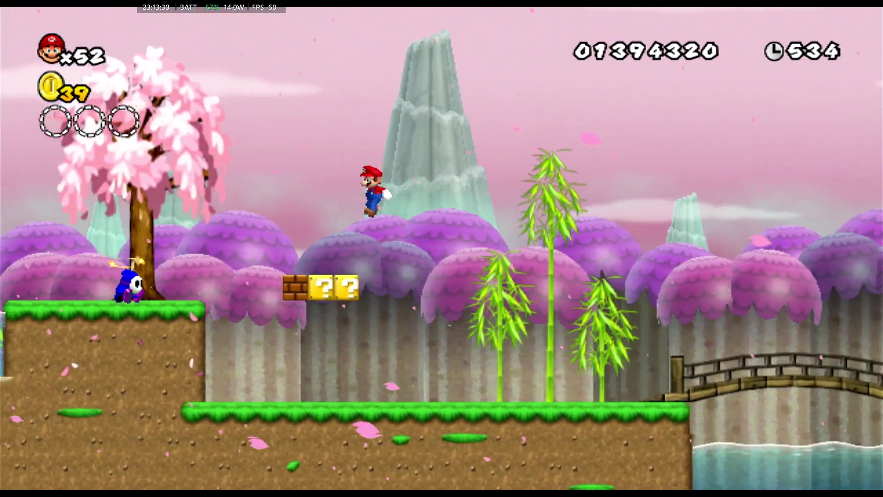
key(space)
key(space)
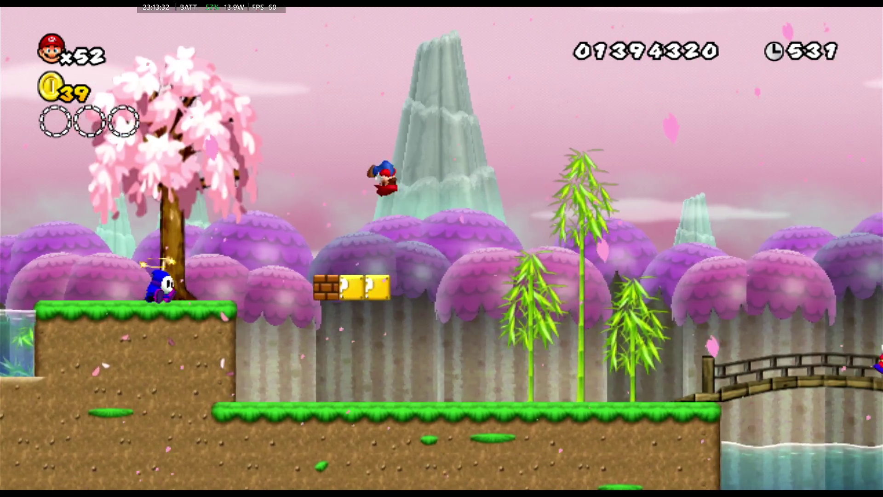
key(Down)
key(space)
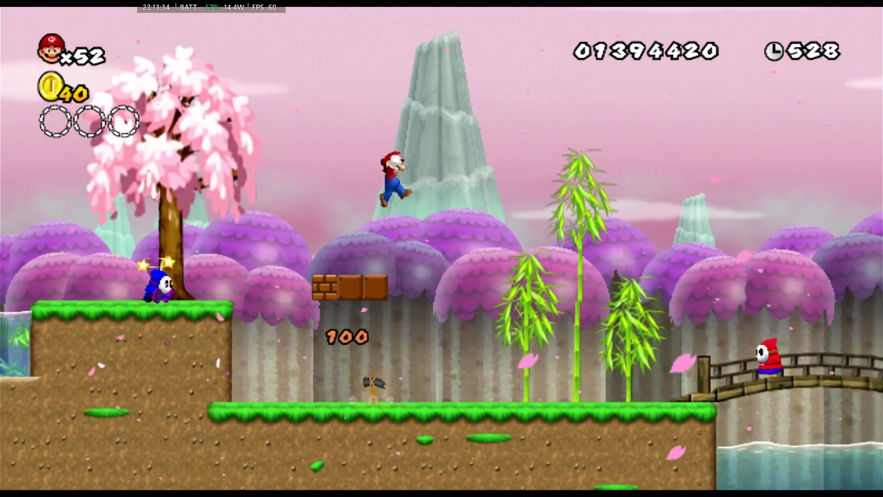
key(Right)
Grab the hammer suit and throw hammers at the Shy Guys on the way to the upper ledge
key(Left)
key(Right)
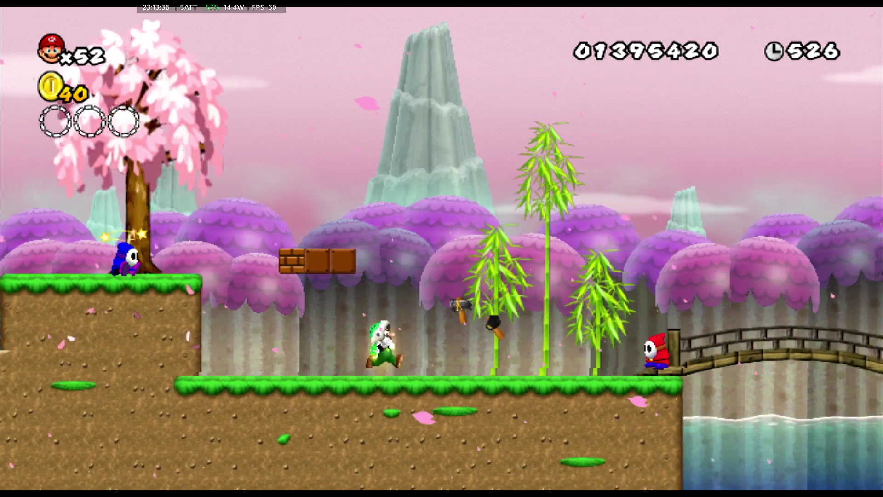
key(Right)
key(x)
key(Right)
key(space)
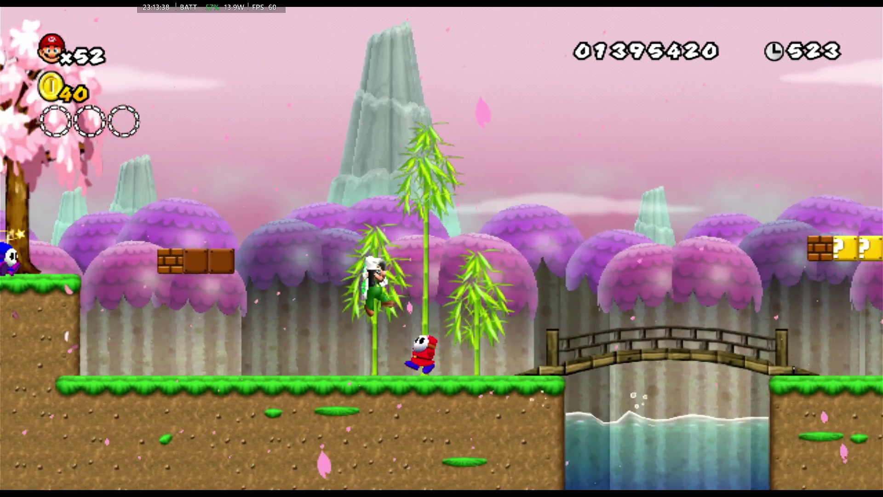
key(Left)
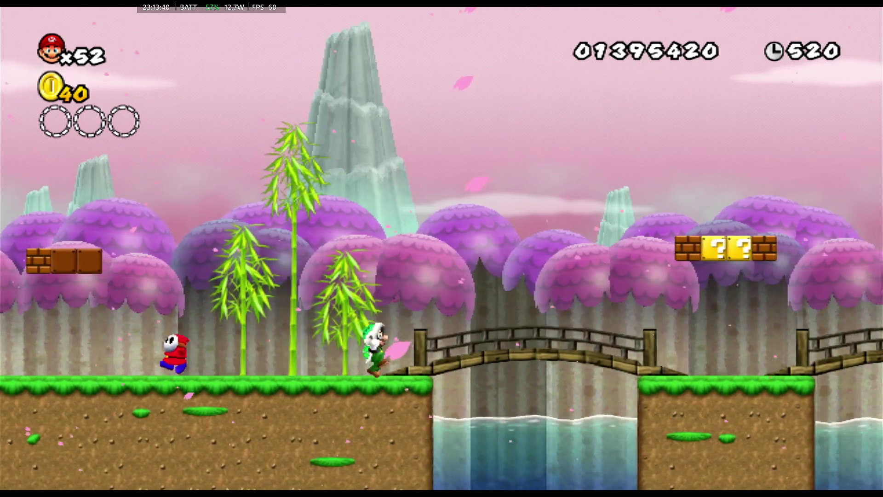
key(x)
key(space)
key(x)
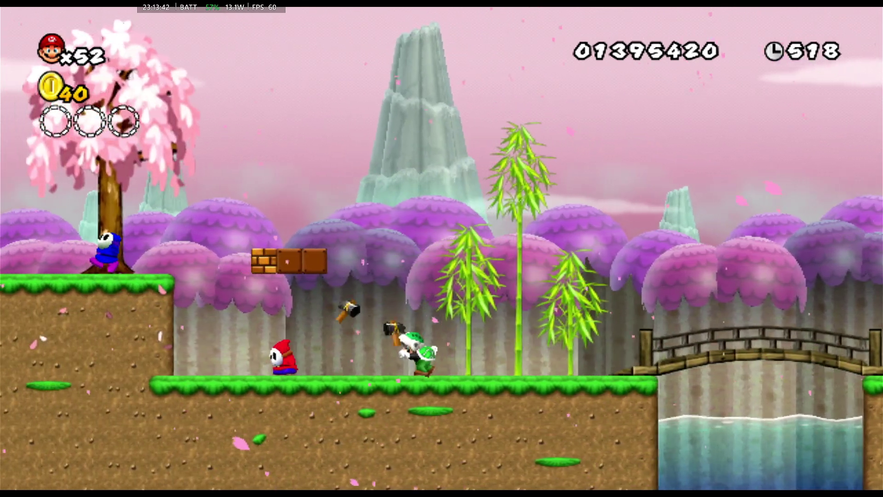
key(Left)
key(Left)
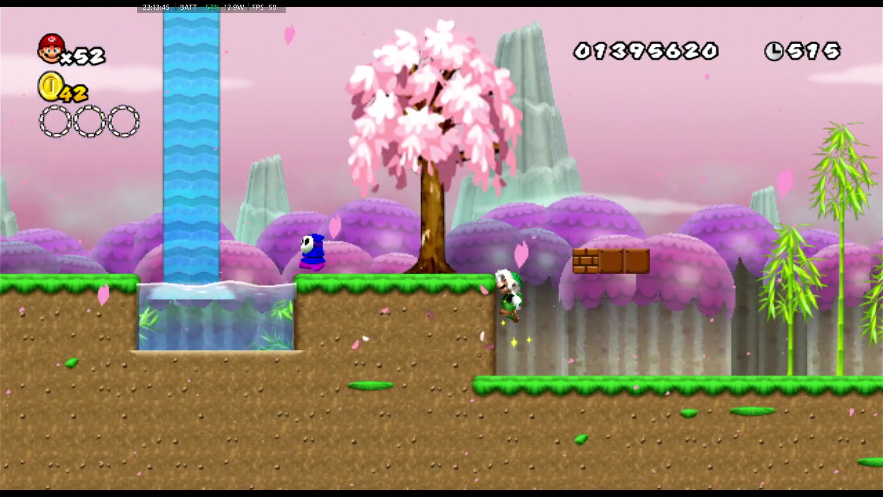
key(space)
key(x)
key(space)
Cross the bridges and bump the brick row for coins, reaching 45 coins
key(Right)
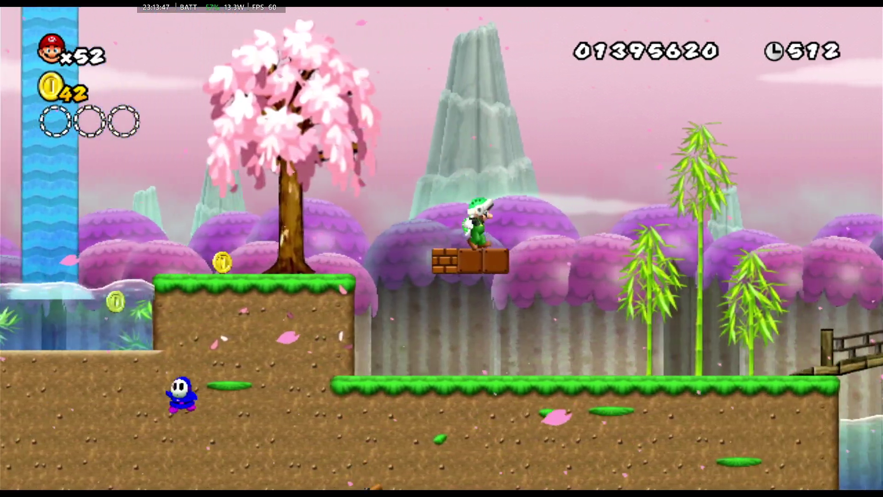
key(space)
key(Right)
key(space)
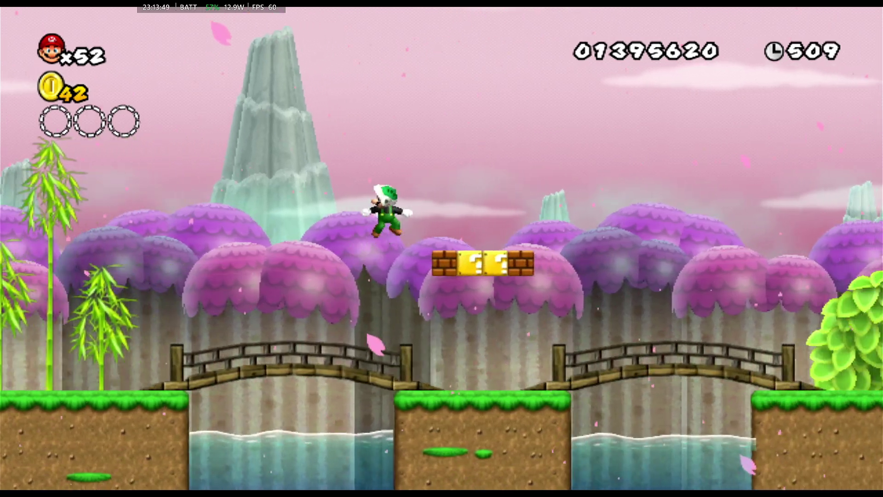
key(space)
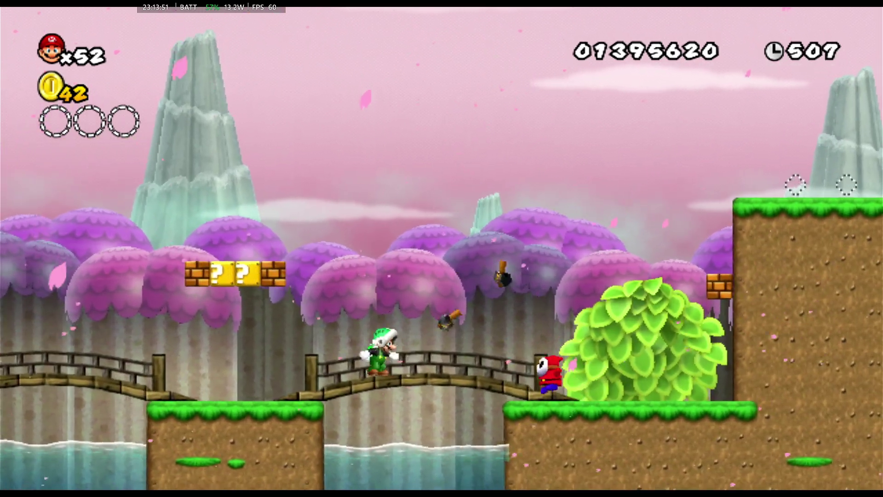
key(Right)
key(space)
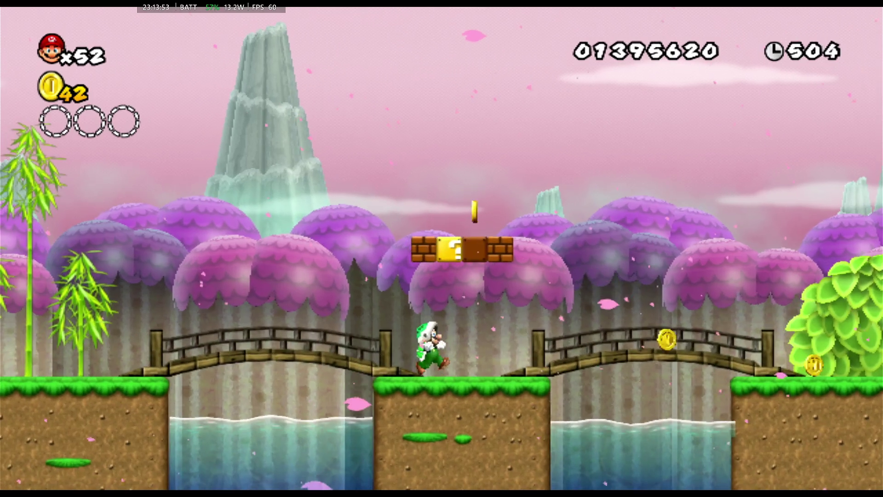
key(space)
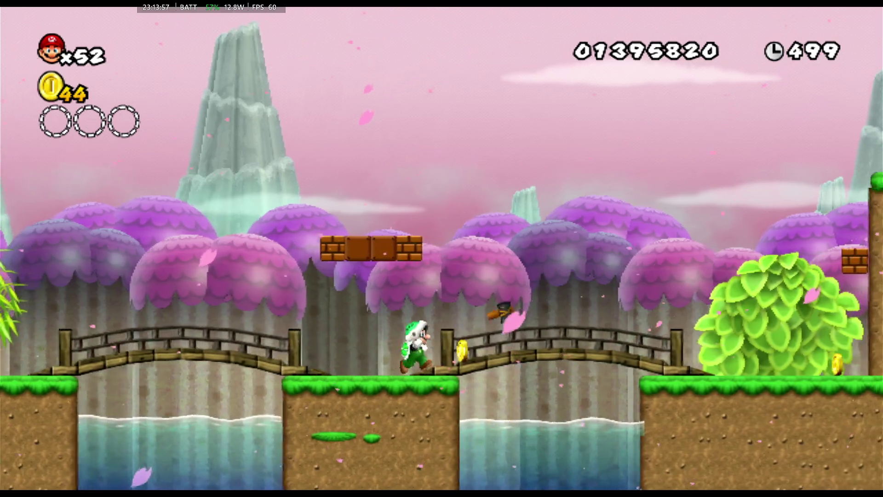
key(Right)
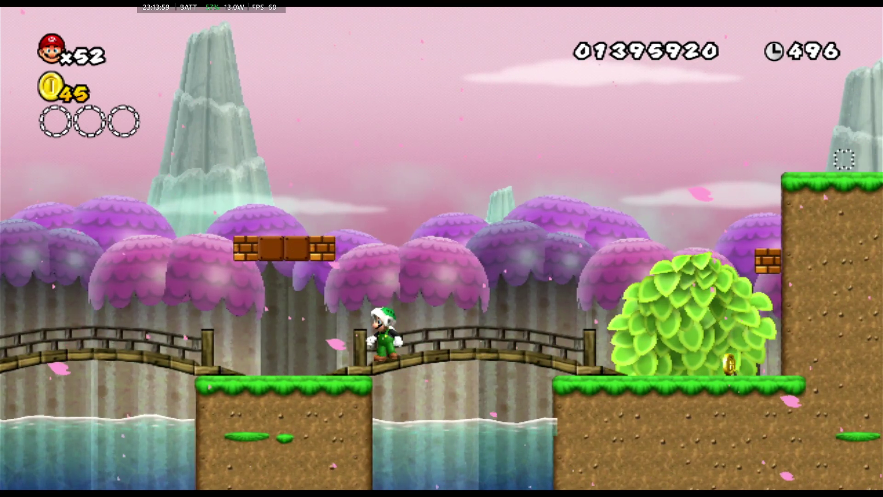